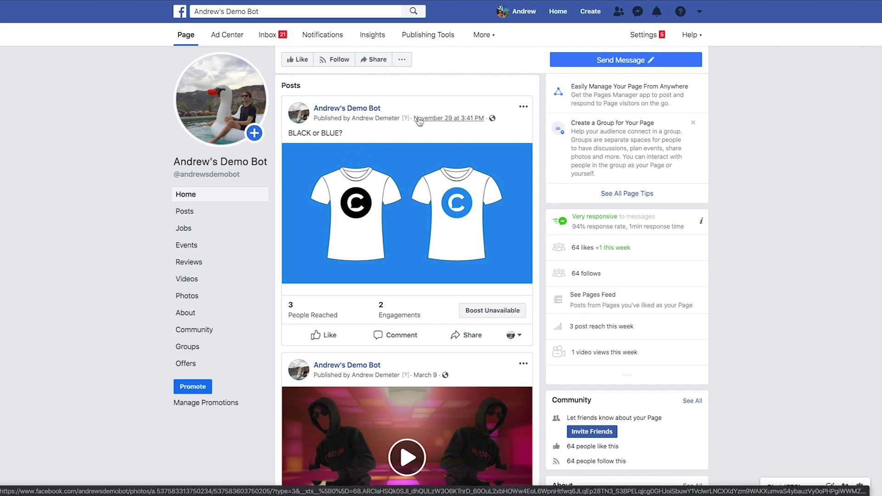
# Step: Open the 'BLACK or BLUE?' T-shirt post from its timestamp in Facebook's photo viewer
pyautogui.click(458, 119)
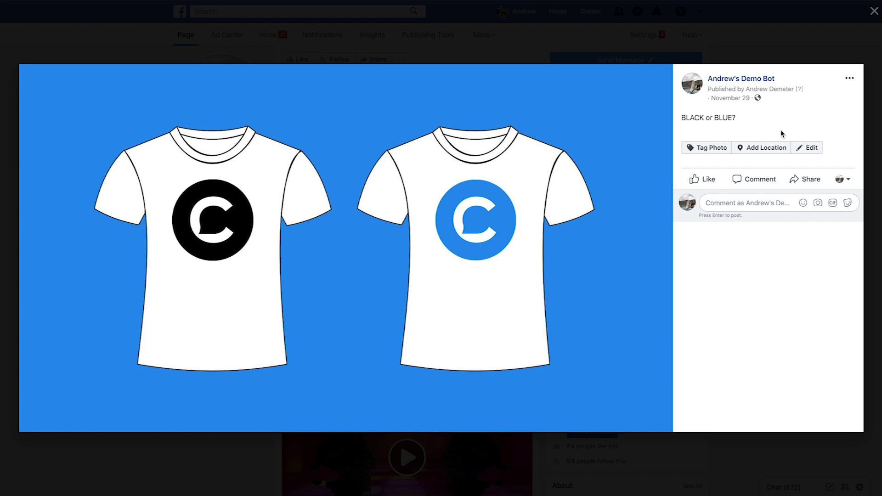
# Step: Close the T-shirt photo viewer and start a new post via 'Write something...' on the page
pyautogui.click(743, 48)
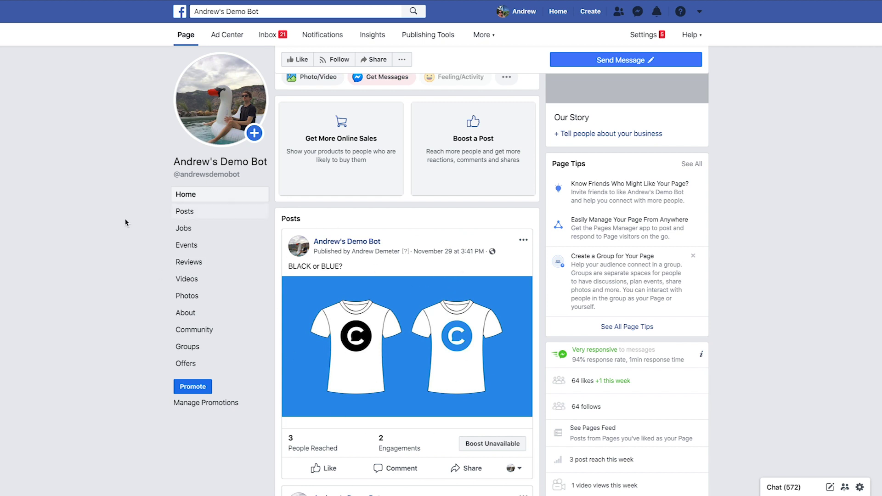
pyautogui.scroll(3, 98, 282)
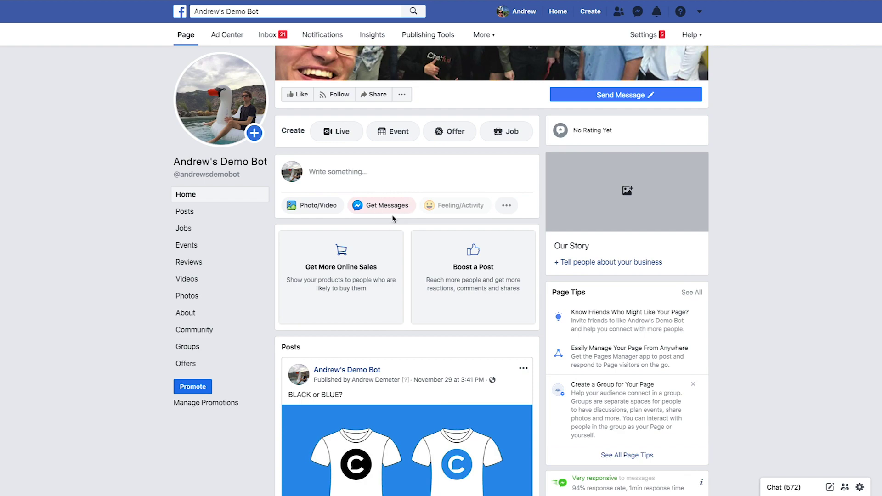
pyautogui.click(382, 182)
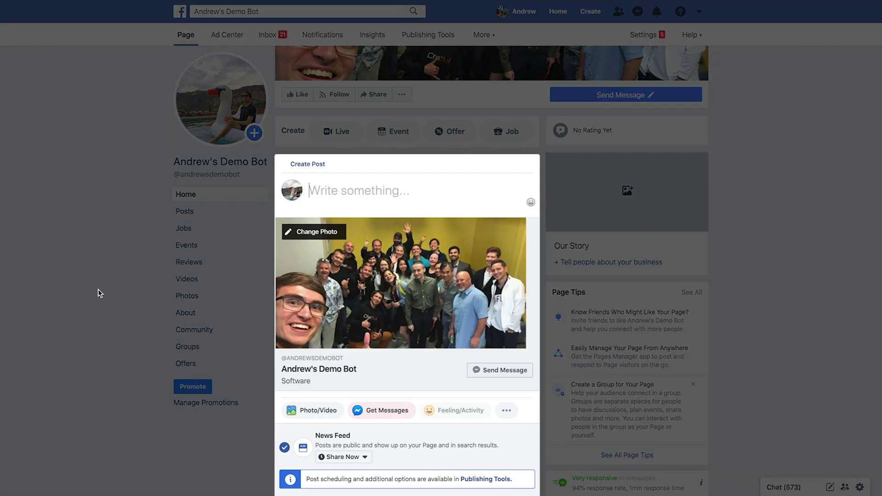
pyautogui.scroll(-1, 100, 293)
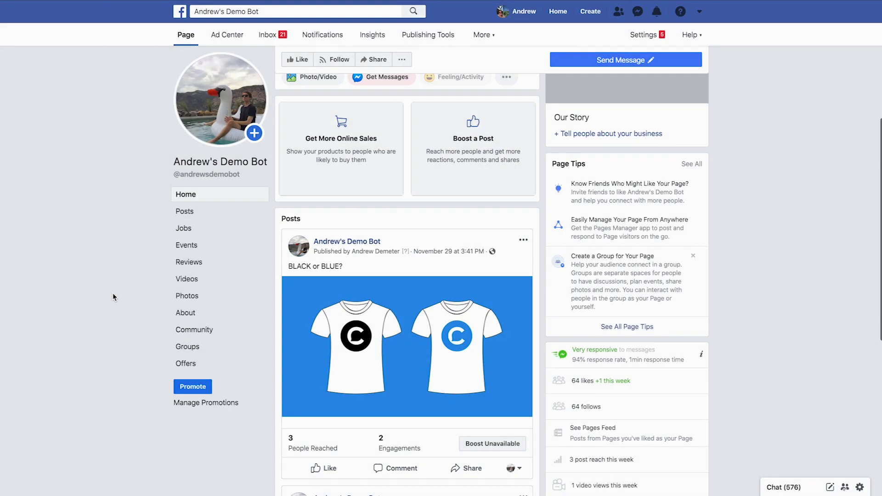
# Step: Dismiss the Facebook composer and add a Chatfuel autoreply rule named 'Black Color'
pyautogui.click(112, 294)
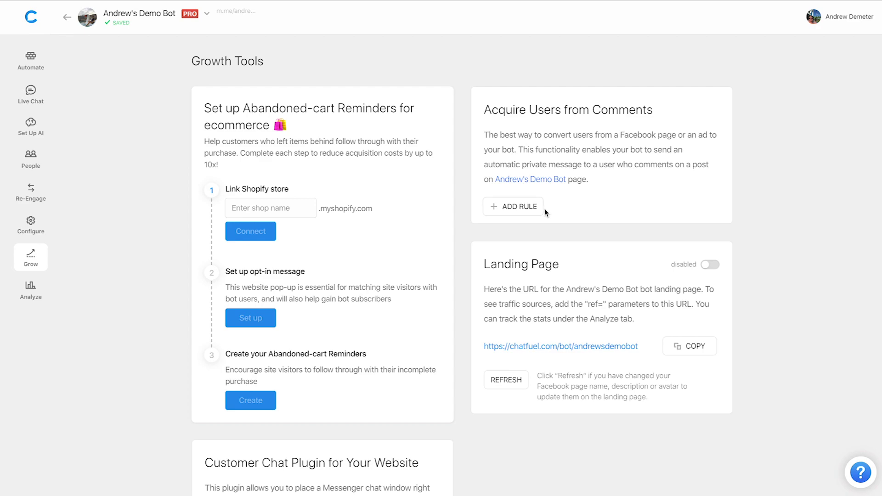
pyautogui.click(532, 209)
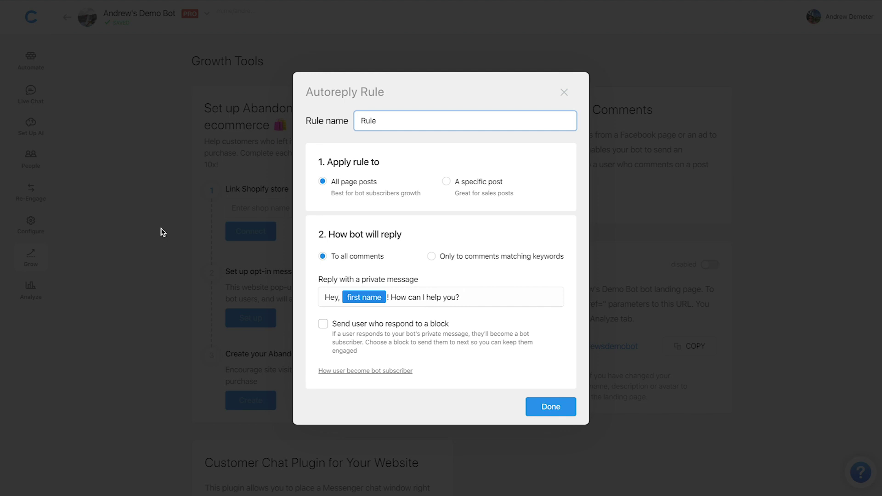
pyautogui.hotkey('ctrl', 'a')
pyautogui.write('Black Color')
# Step: Limit the rule to the pasted T-shirt post link and to comments matching keywords
pyautogui.click(477, 184)
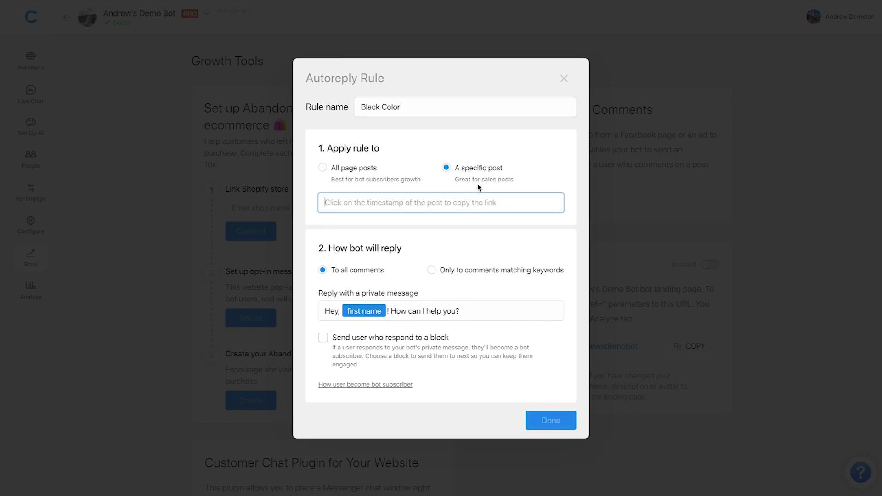
pyautogui.hotkey('ctrl', 'v')
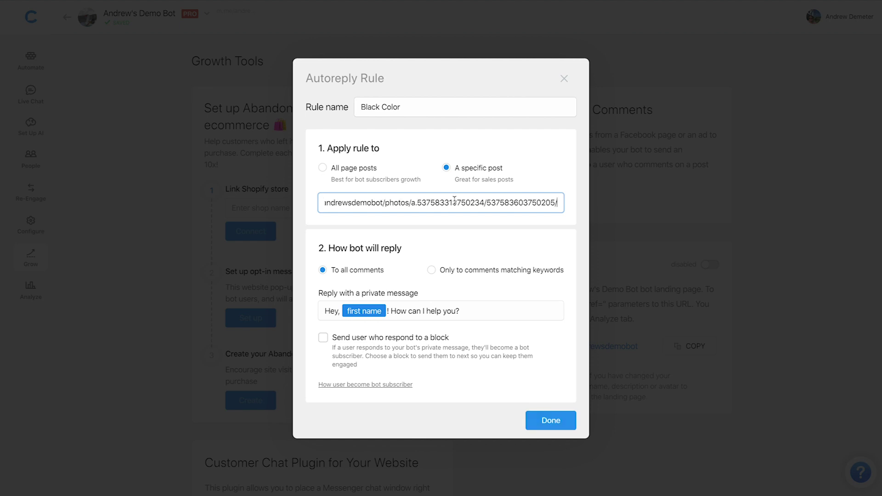
pyautogui.click(442, 220)
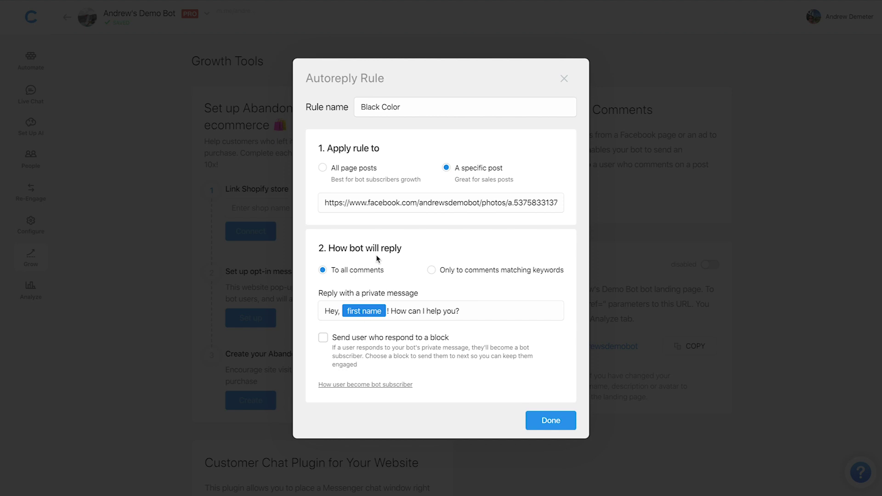
pyautogui.click(494, 273)
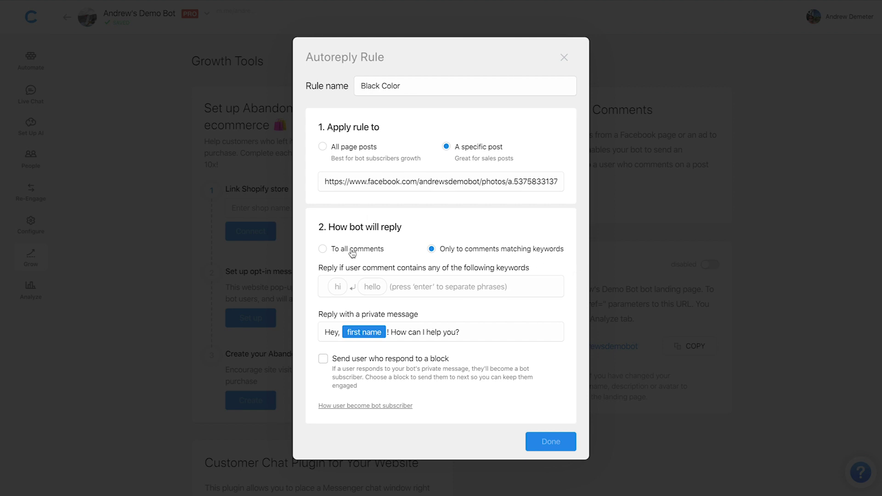
# Step: Replace the 'hi' and 'hello' keywords with the single keyword 'black'
pyautogui.click(423, 285)
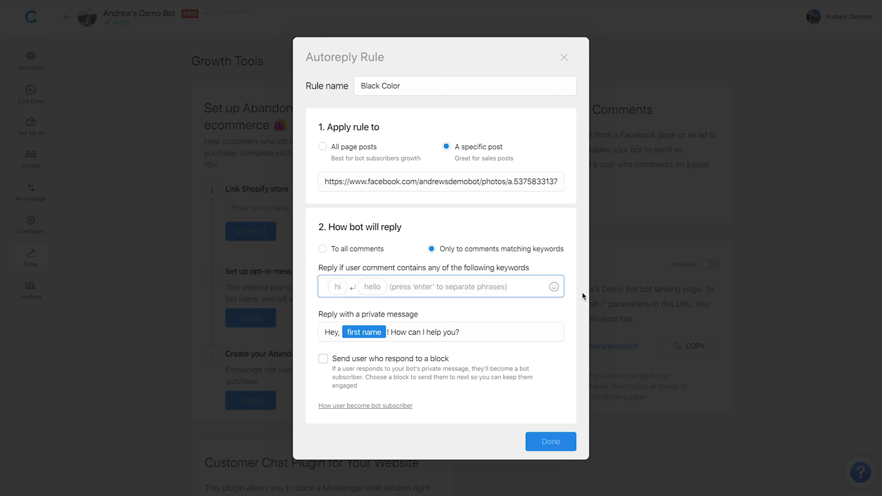
pyautogui.press('BackSpace')
pyautogui.press('BackSpace')
pyautogui.write('black')
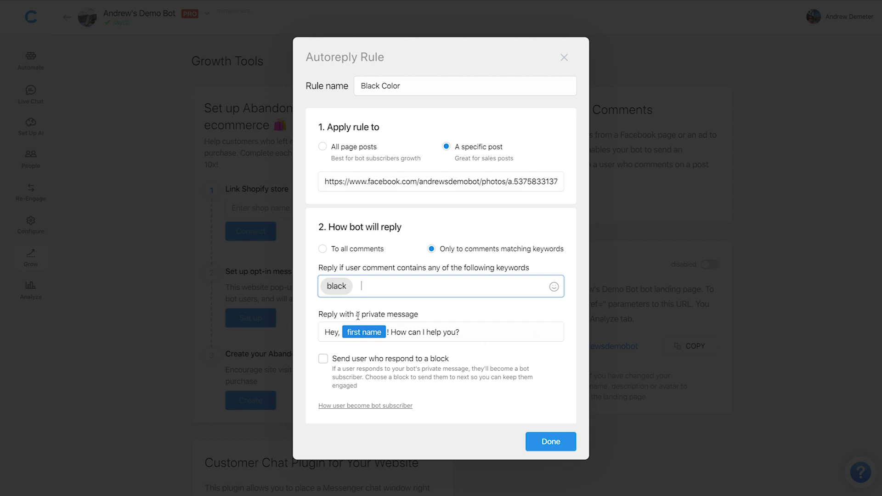
pyautogui.click(308, 339)
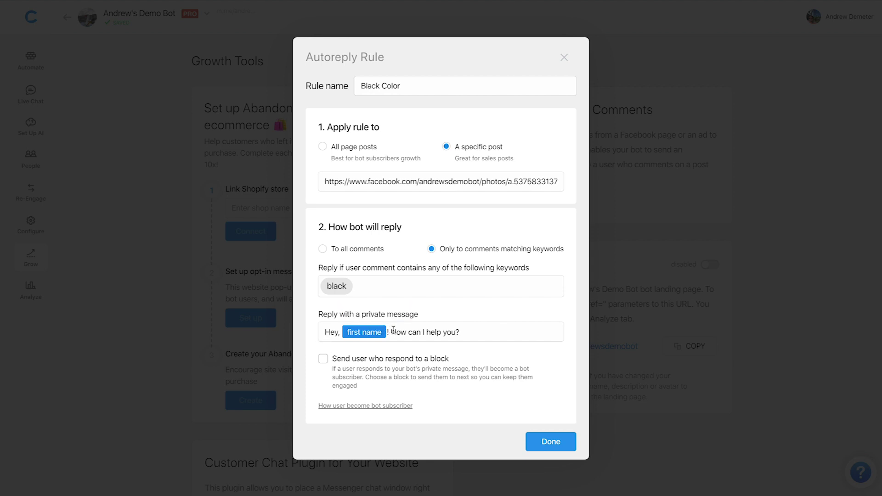
# Step: Change the private reply to 'Hey, {first name}! Would you like to receive 10% off the black tee?'
pyautogui.moveTo(391, 331); pyautogui.dragTo(461, 333)
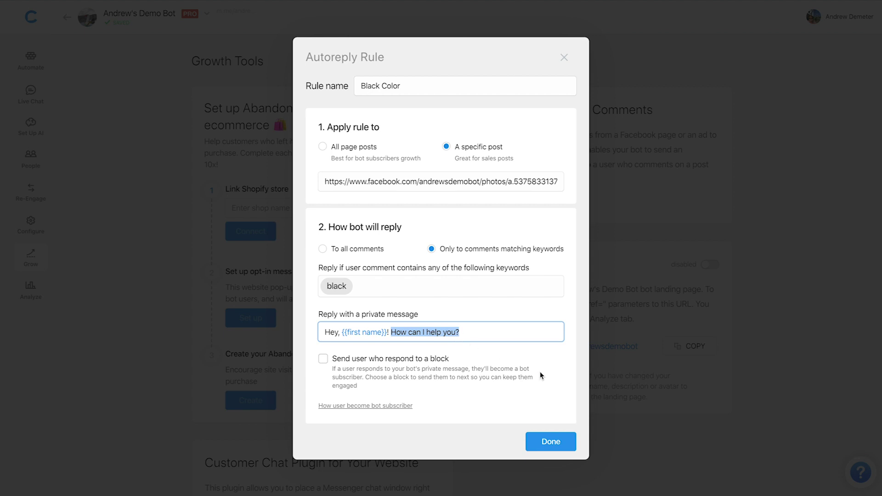
pyautogui.write('Would you like')
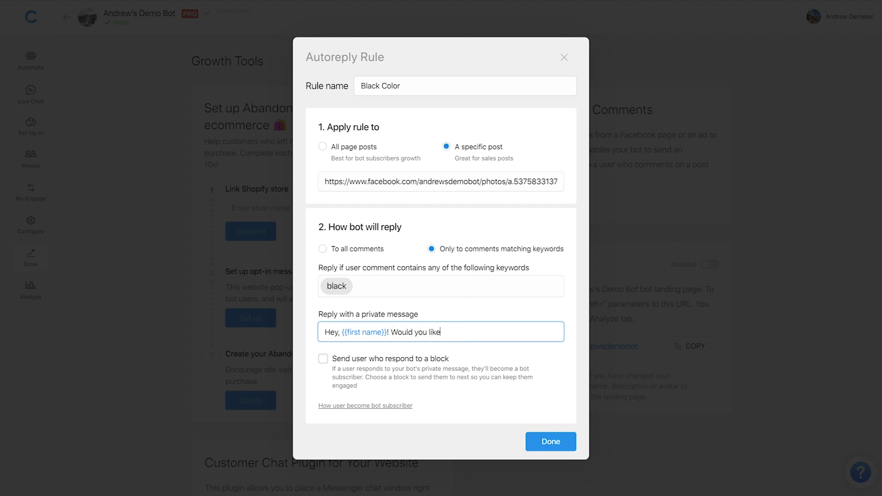
pyautogui.write(' to receive 10% off the blac')
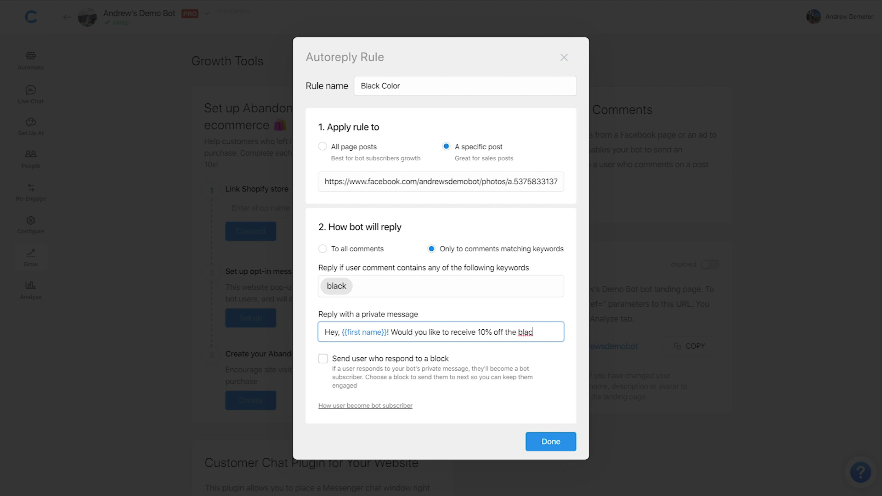
pyautogui.write('k tee?')
pyautogui.click(581, 362)
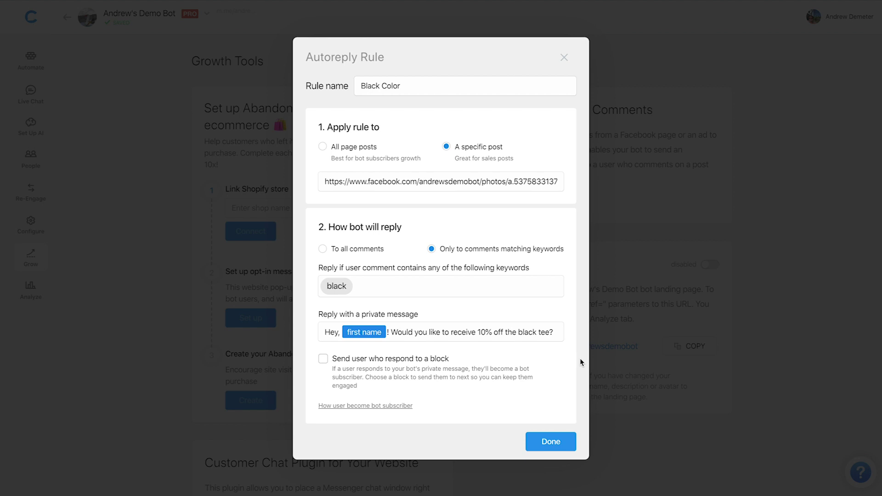
# Step: Route responders to the Black Color block and save the rule with Done
pyautogui.click(323, 359)
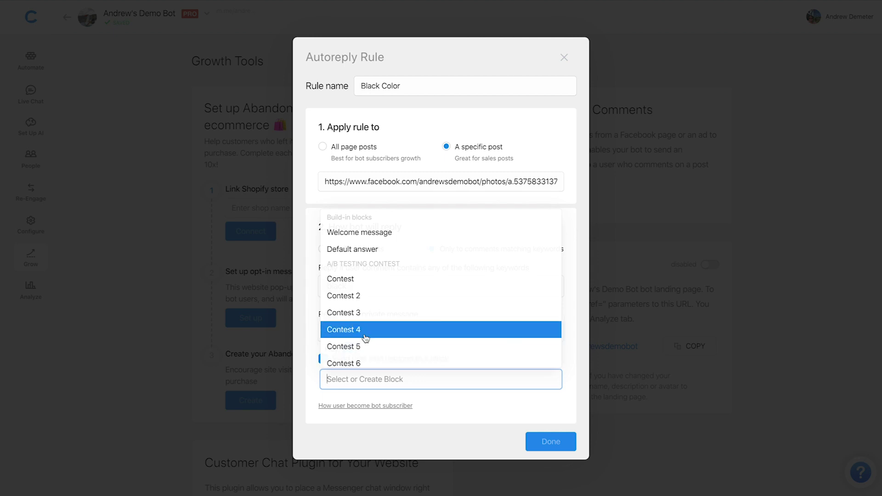
pyautogui.scroll(-3, 364, 338)
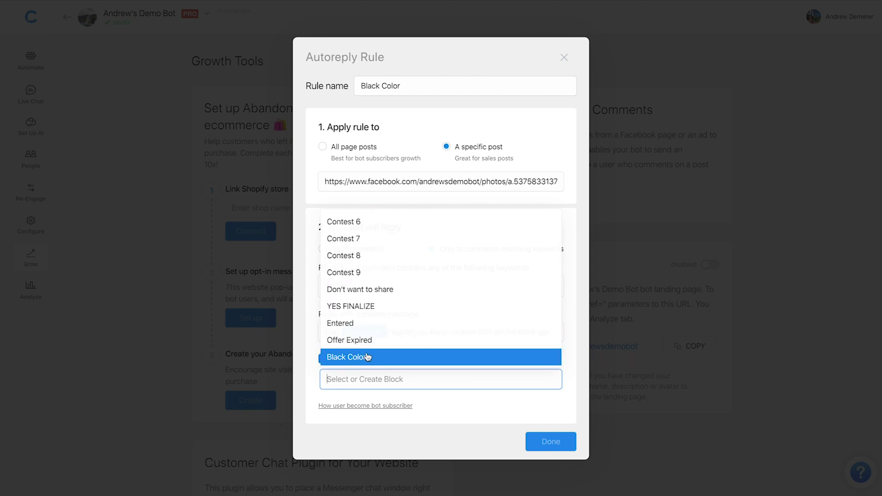
pyautogui.click(367, 357)
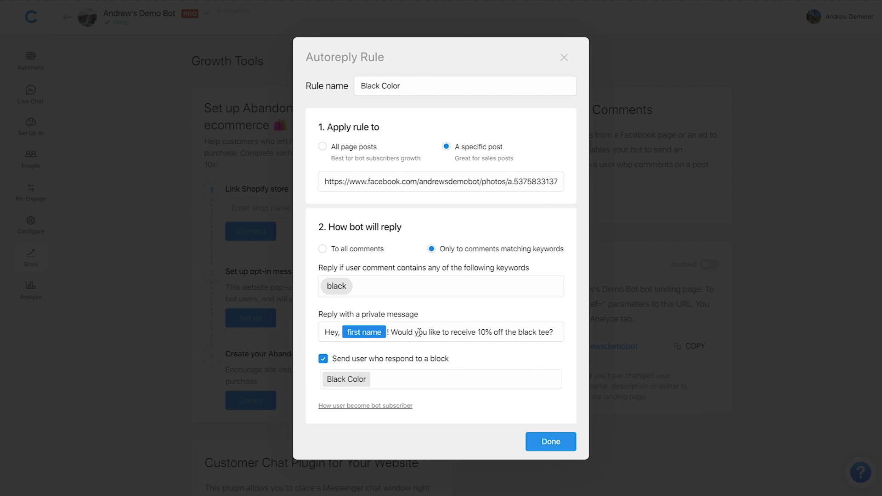
pyautogui.moveTo(377, 403)
pyautogui.click(561, 441)
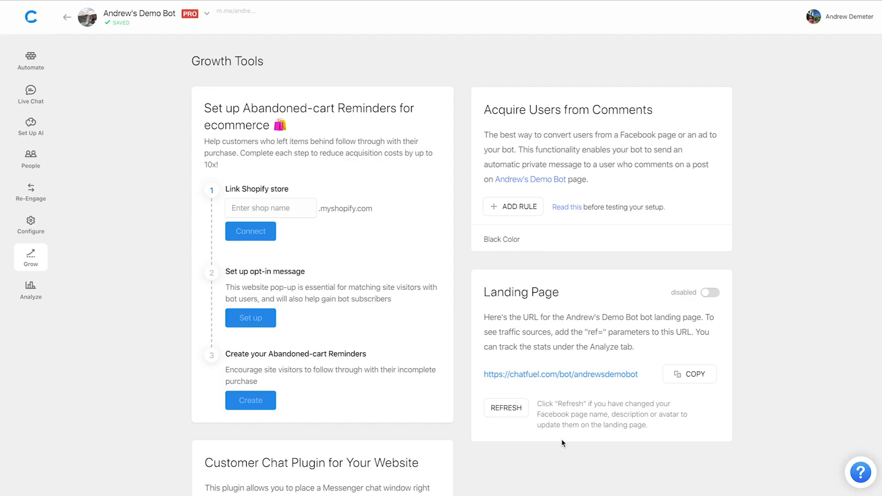
# Step: Add a text card 'Your discount code is:' with '10-OFF' on a new line to the Black Color block
pyautogui.click(31, 61)
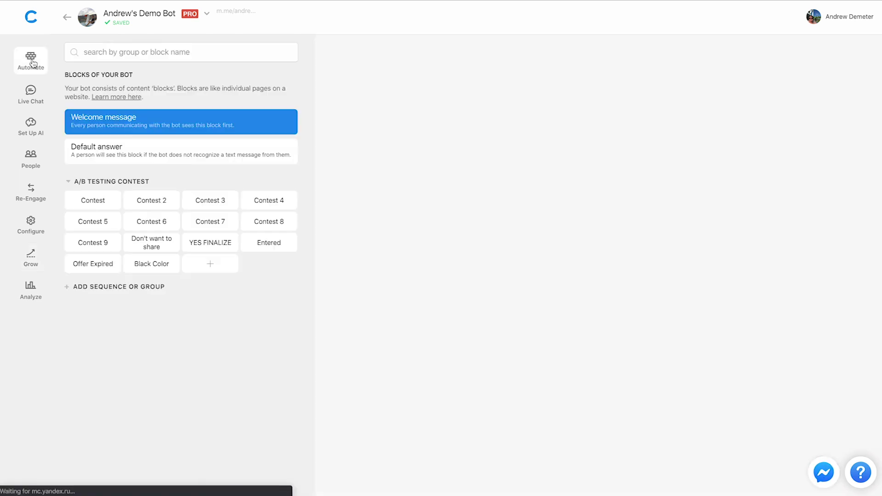
pyautogui.click(150, 262)
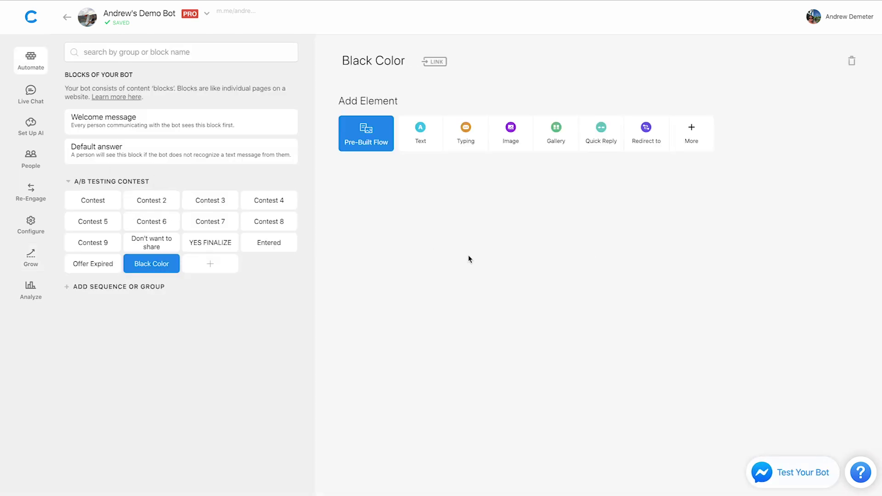
pyautogui.click(421, 131)
pyautogui.write('Your ')
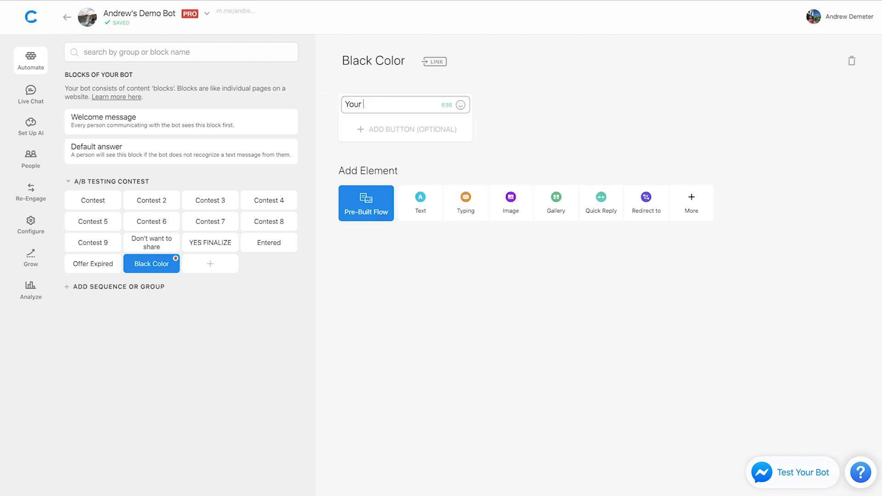
pyautogui.write('discount code is:')
pyautogui.press('Return')
pyautogui.press('Return')
pyautogui.write('10')
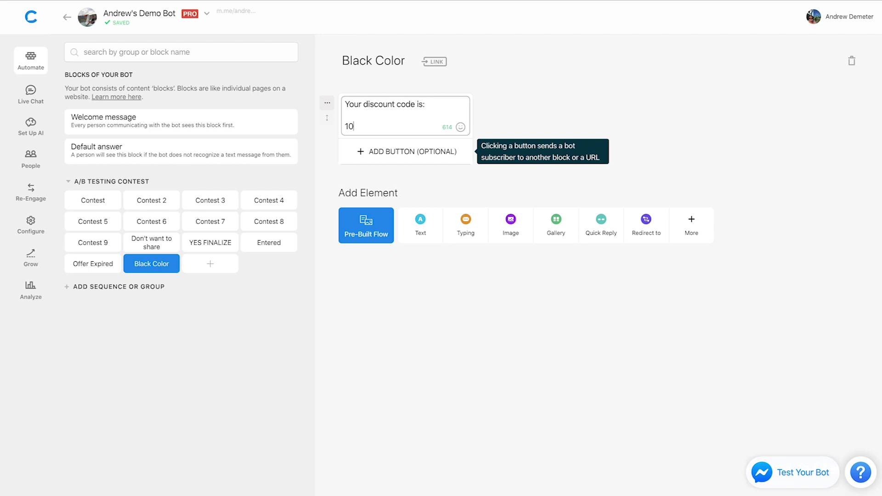
pyautogui.write('-OFF')
pyautogui.click(599, 151)
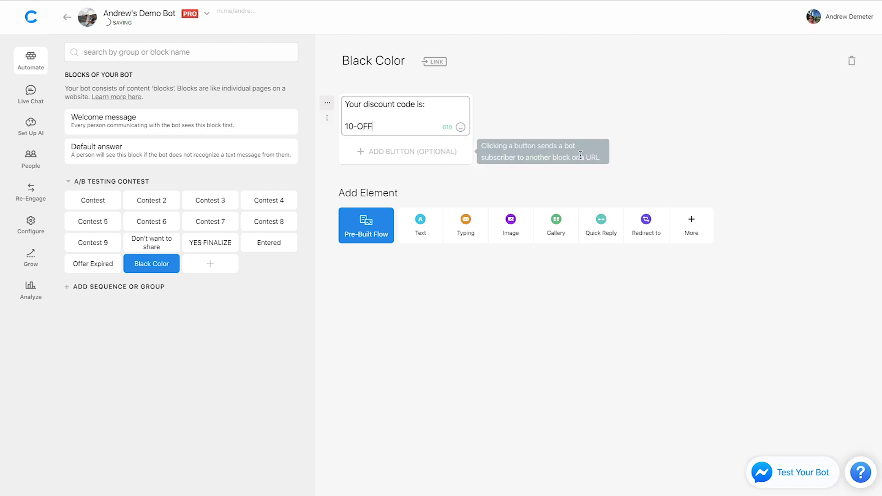